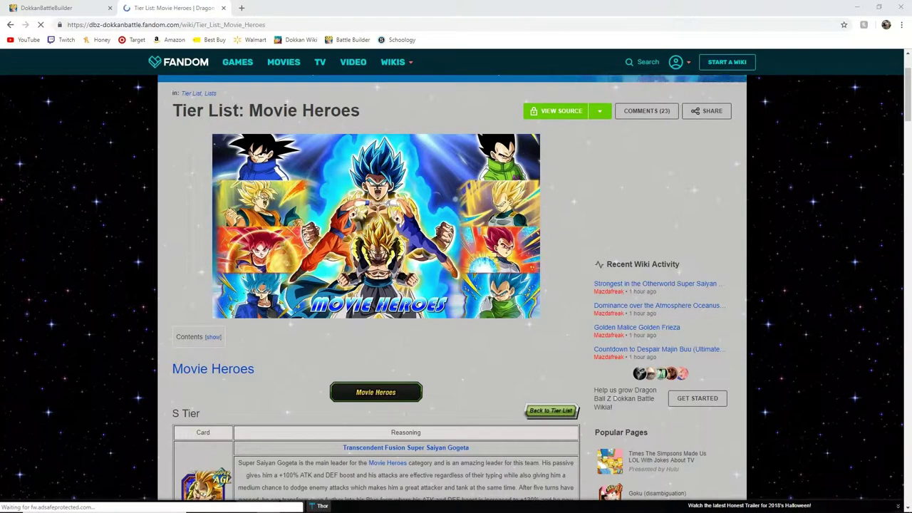
Scroll the Movie Heroes tier list down to the S Tier Gogeta and Goku rows
scroll(462, 367, "down", 2)
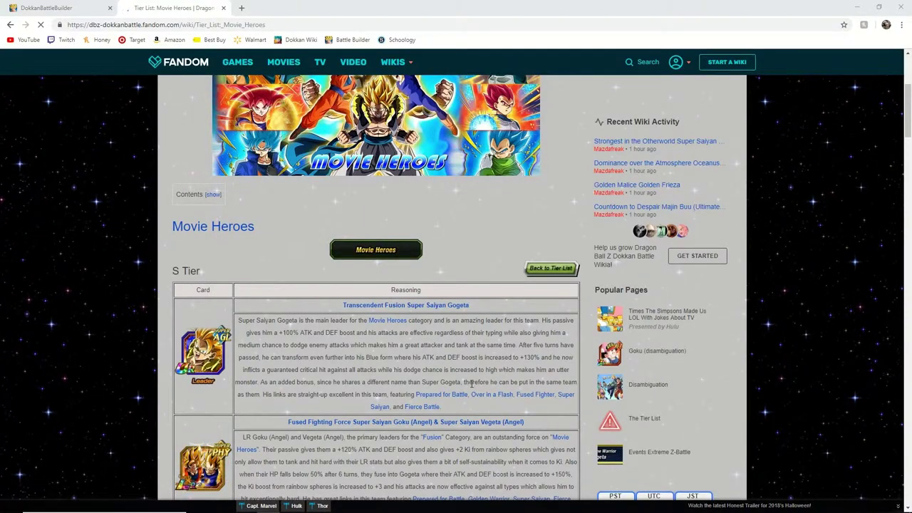
scroll(498, 354, "down", 4)
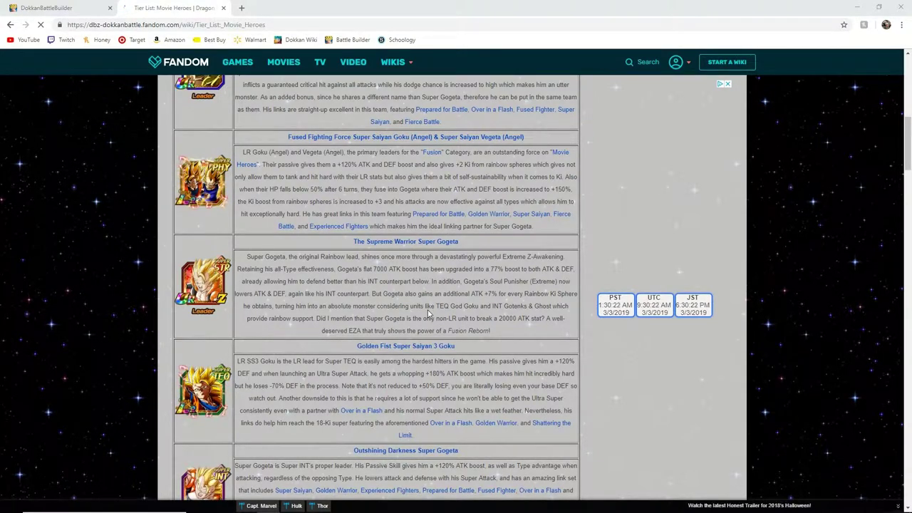
Check the top card pair's six shared links, including Golden Warrior and Over in a Flash, then return to the wiki
left_click(99, 5)
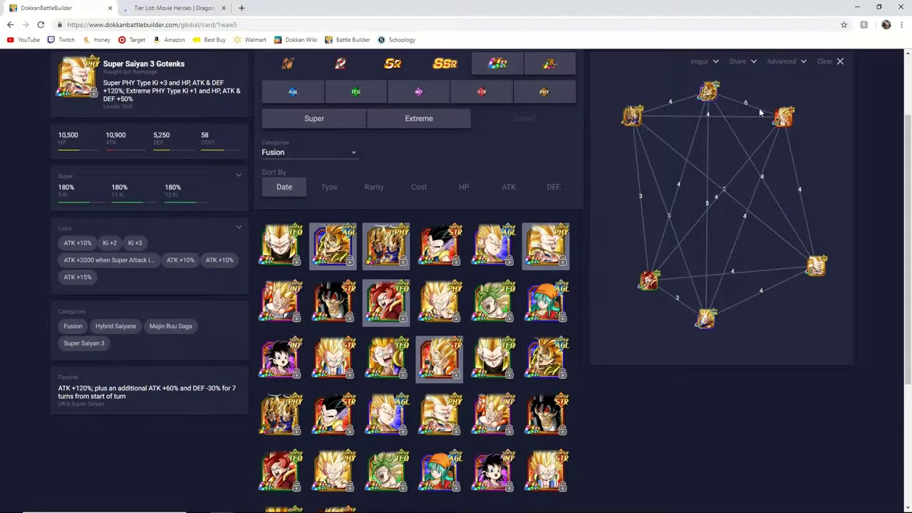
mouse_move(759, 112)
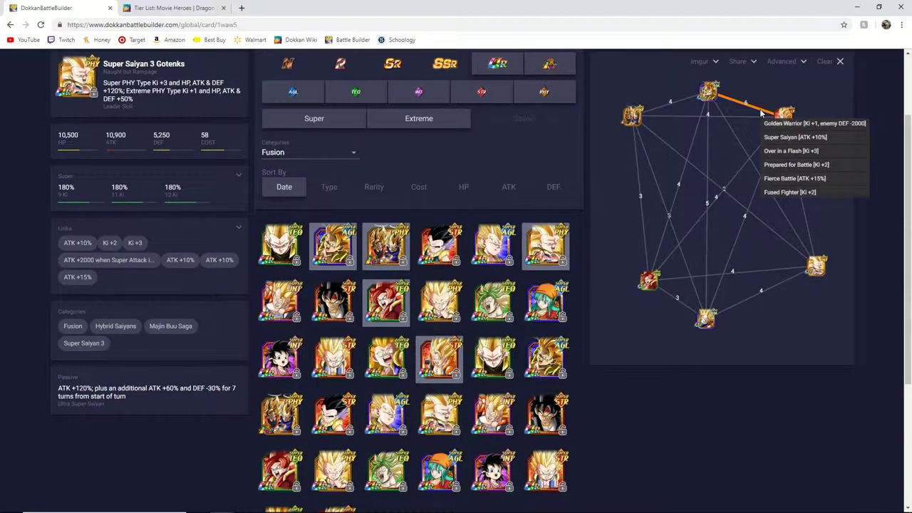
left_click(171, 8)
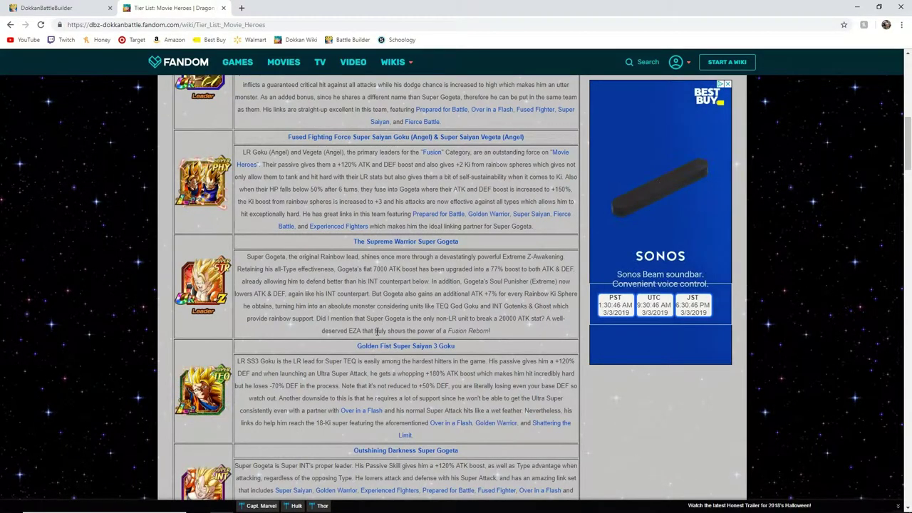
Bring the tier list back to the Fused Fighting Force Goku & Vegeta (Angel) entry
scroll(376, 330, "up", 1)
scroll(376, 330, "down", 2)
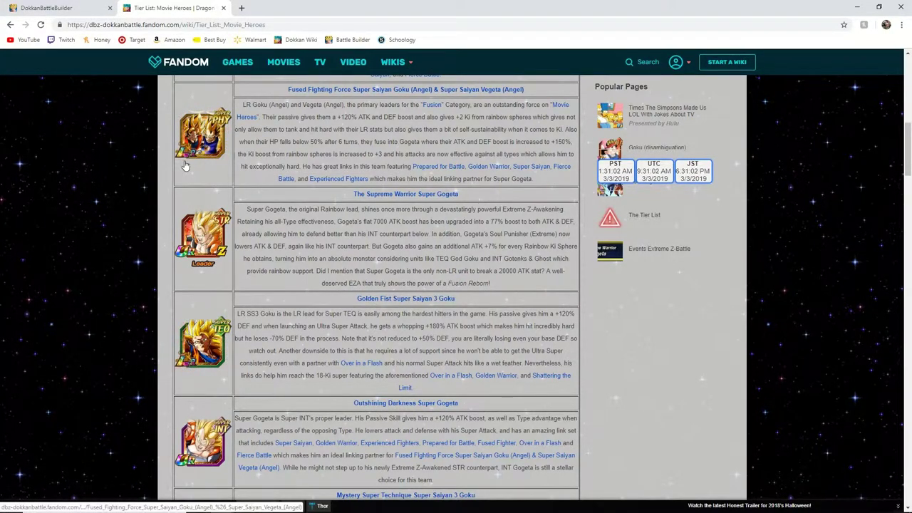
View the links shared by the two top-left cards in the team graph, then return to the wiki
left_click(46, 8)
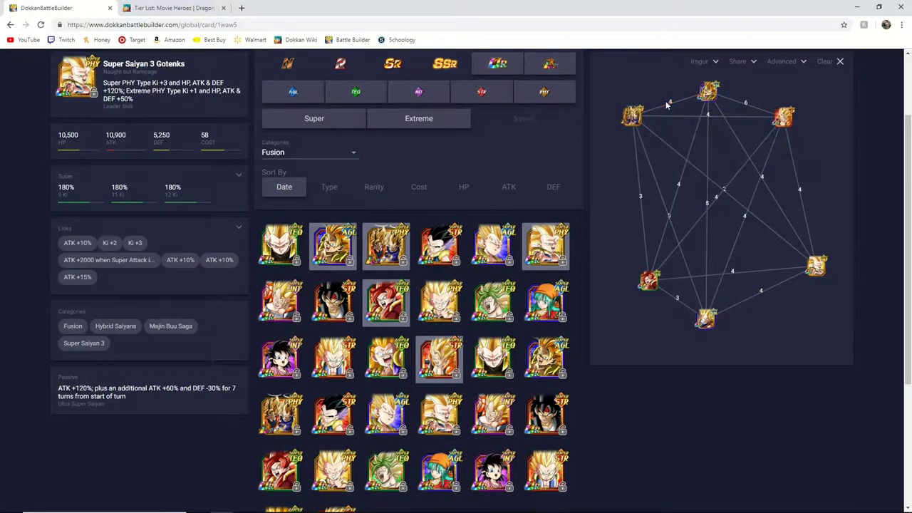
mouse_move(652, 114)
left_click(146, 8)
Scroll past Golden Fist Goku to the Super Saiyan 3, God Goku and Goten entries
scroll(326, 280, "down", 5)
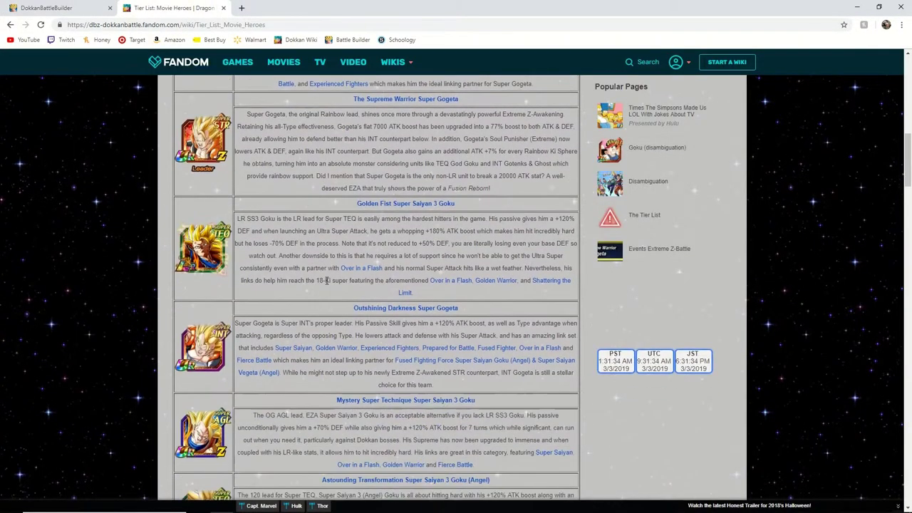
scroll(326, 280, "down", 4)
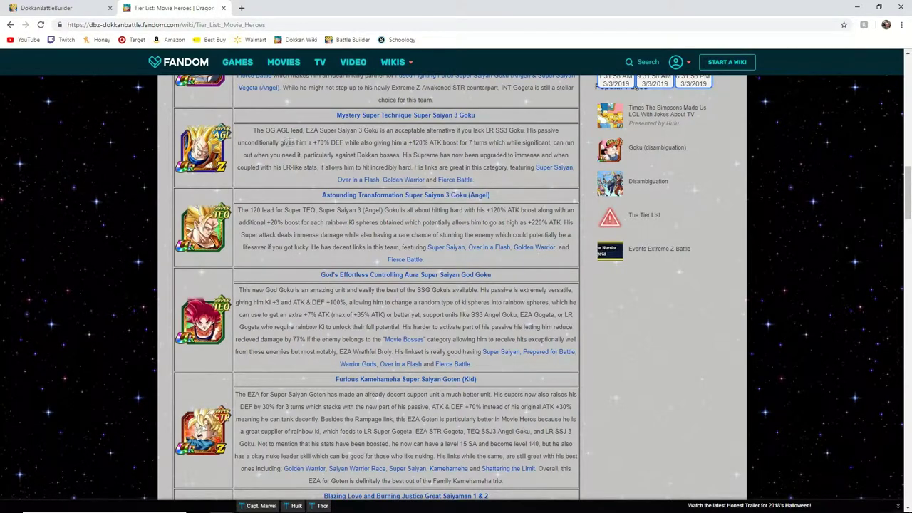
Return to the Dokkan Battle Builder team page
left_click(91, 9)
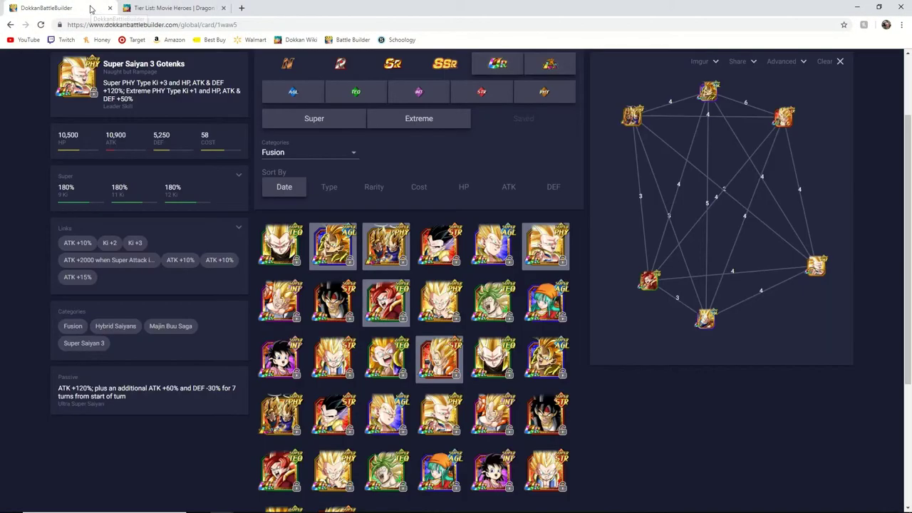